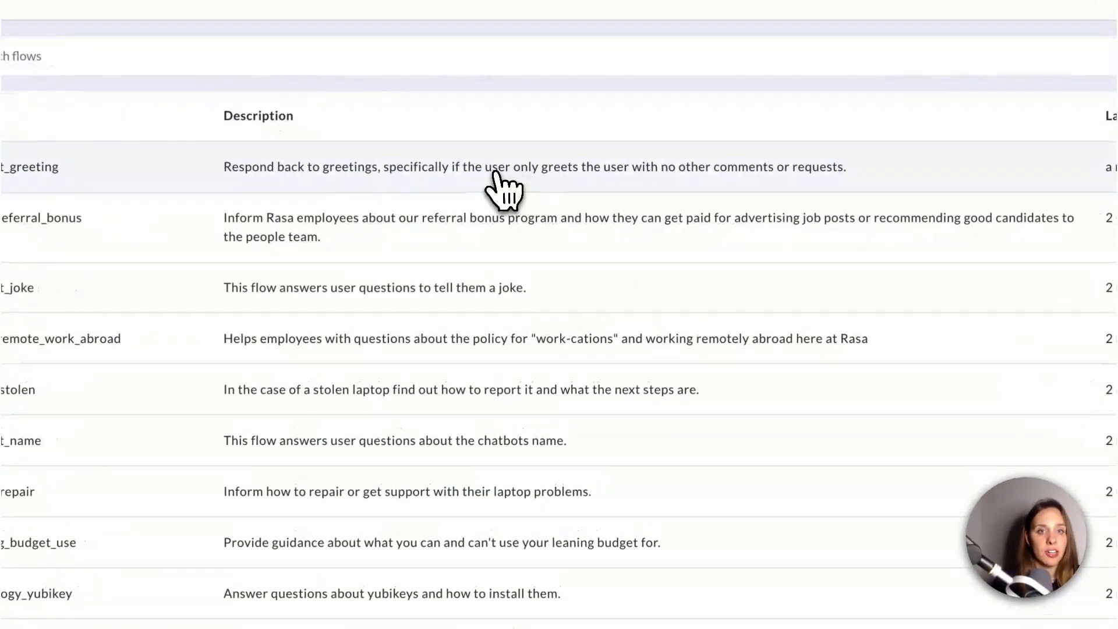
Open the chitchat_greeting flow and add a Message node directly below the Start node
{"action": "left_click", "coordinate": [524, 223]}
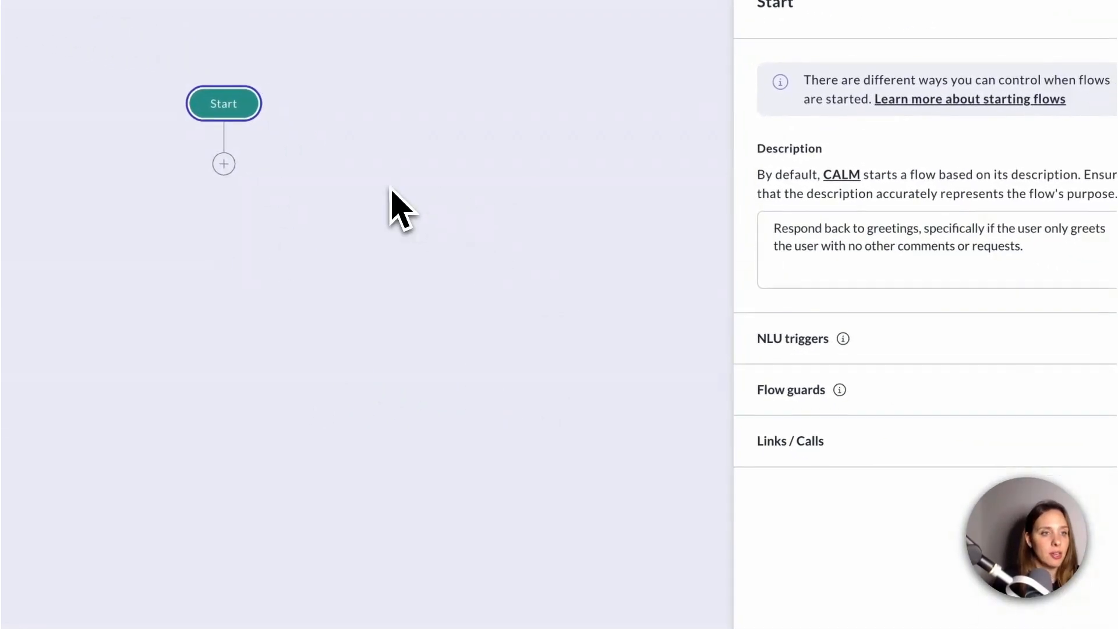
{"action": "left_click", "coordinate": [777, 234]}
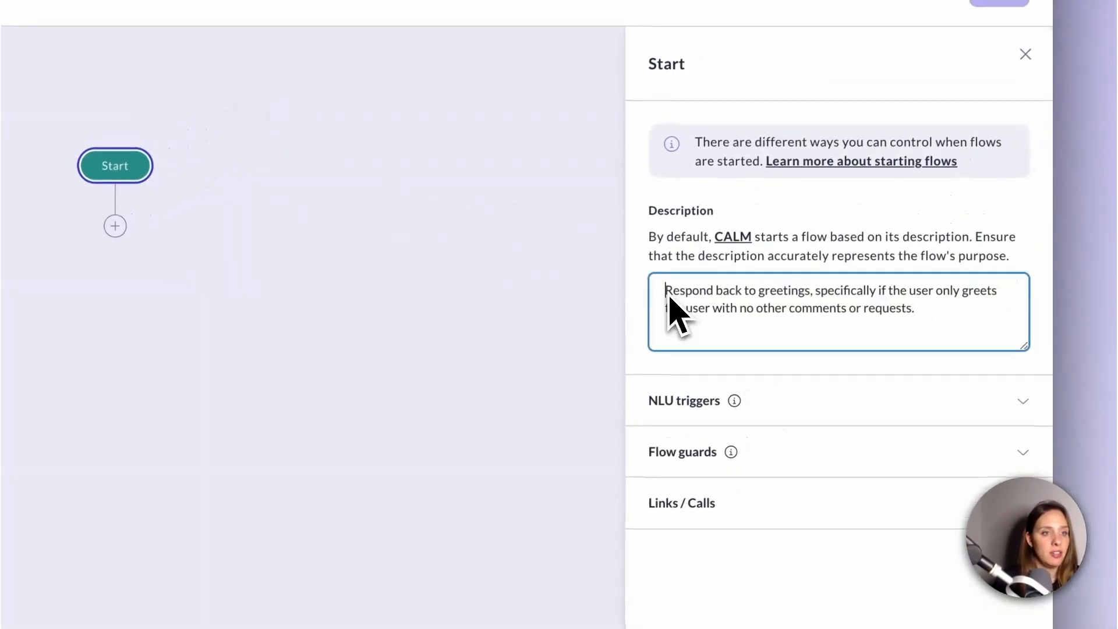
{"action": "left_click_drag", "start_coordinate": [668, 298], "coordinate": [1018, 352]}
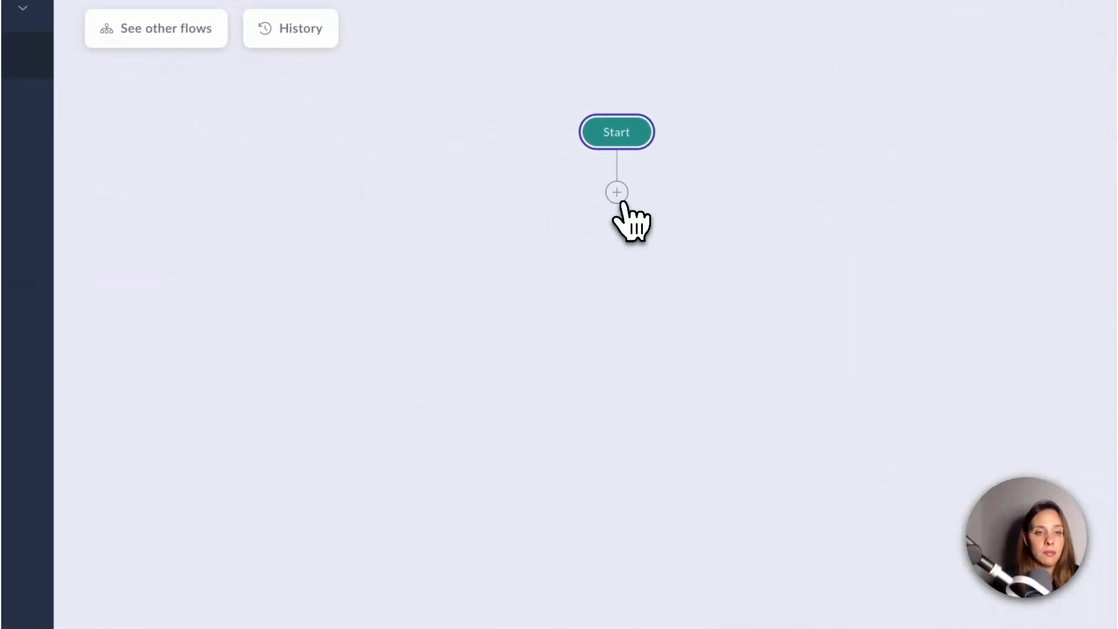
{"action": "left_click", "coordinate": [589, 196]}
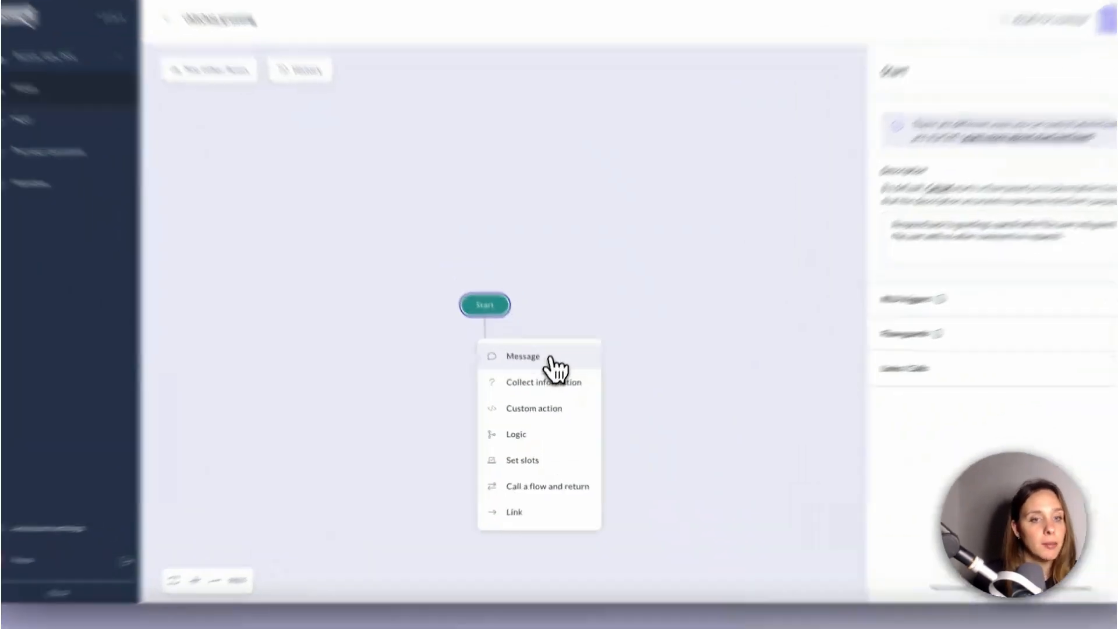
{"action": "left_click", "coordinate": [550, 361]}
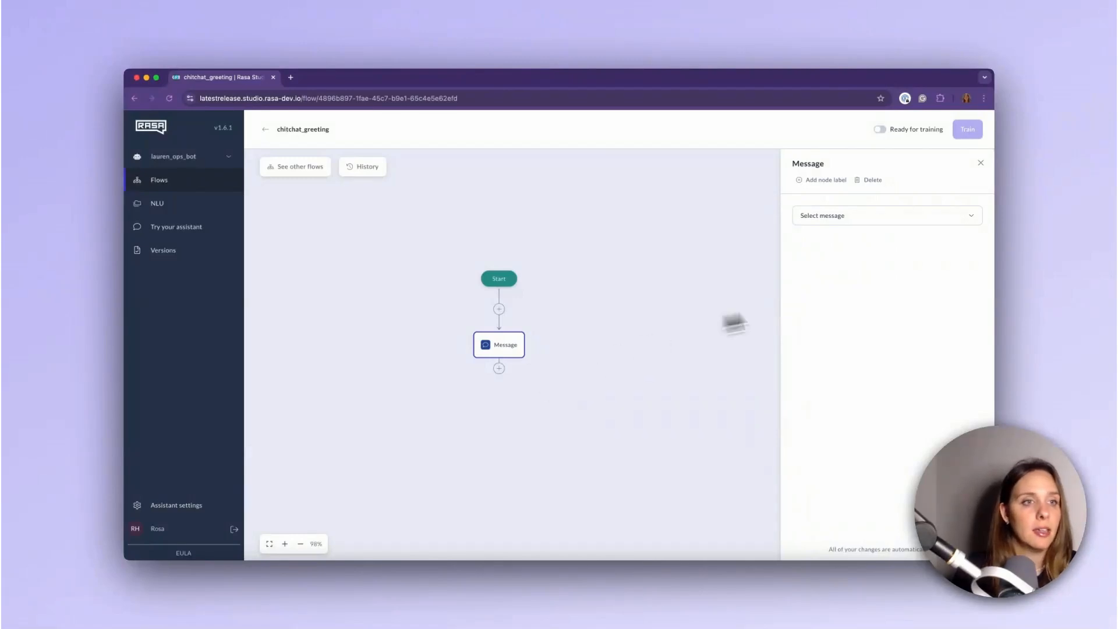
Start creating a new message for the node and name it chitchat_greeting
{"action": "left_click", "coordinate": [862, 223]}
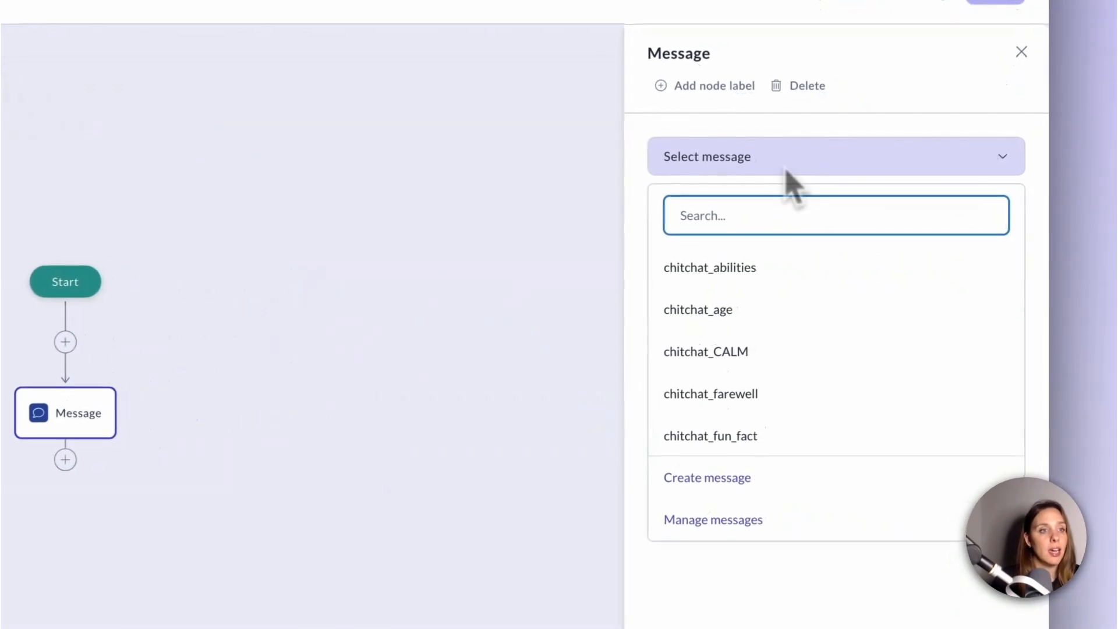
{"action": "scroll", "coordinate": [736, 374], "scroll_direction": "down", "scroll_amount": 5}
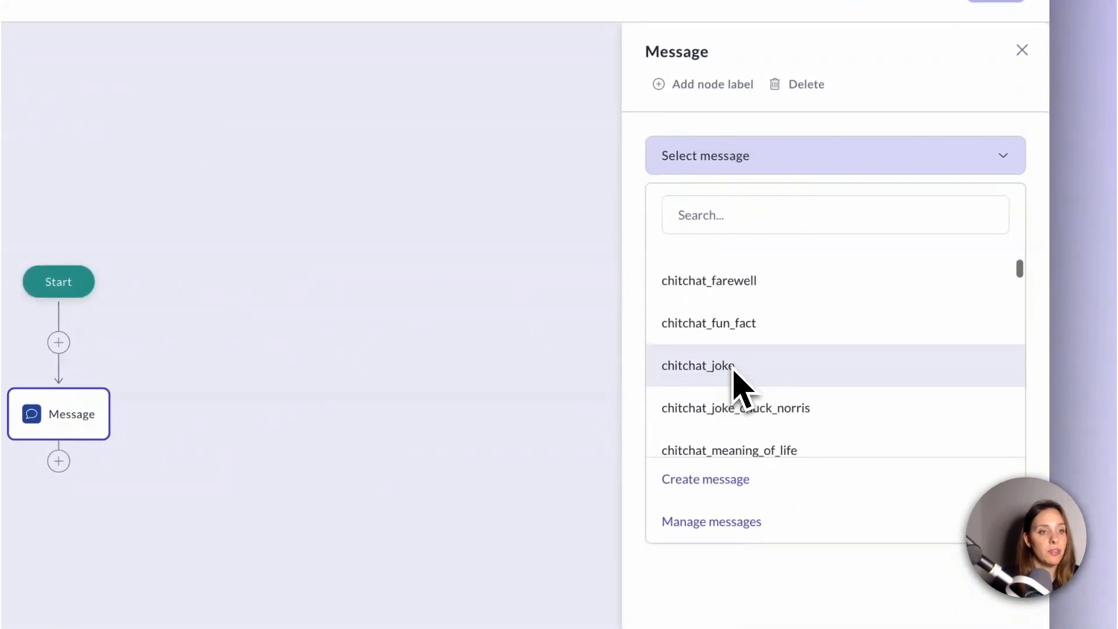
{"action": "scroll", "coordinate": [734, 369], "scroll_direction": "up", "scroll_amount": 5}
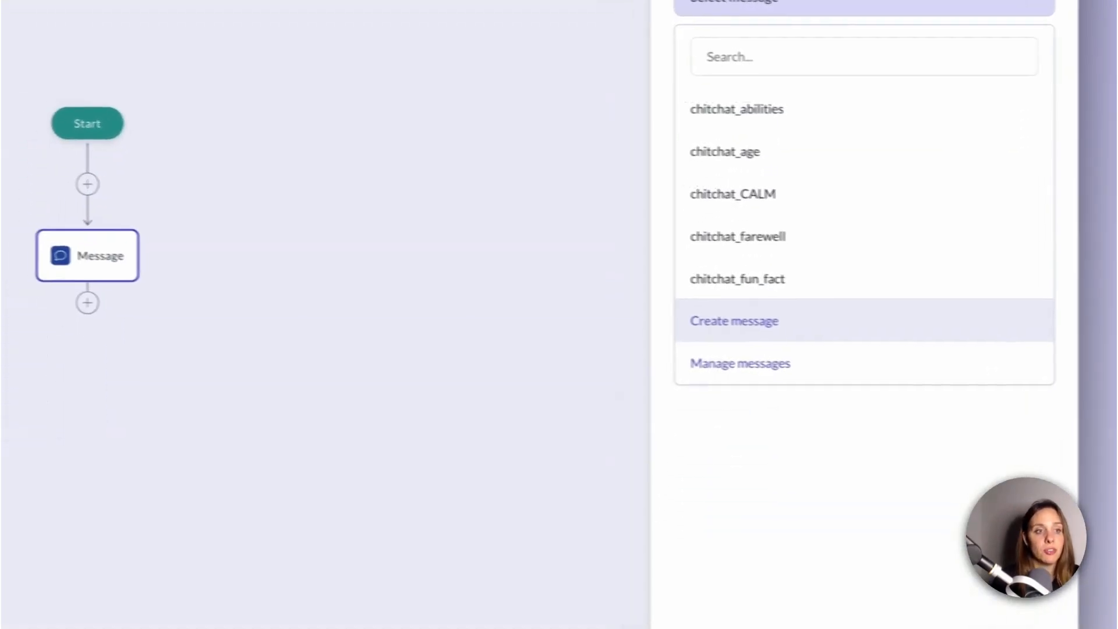
{"action": "left_click", "coordinate": [706, 317]}
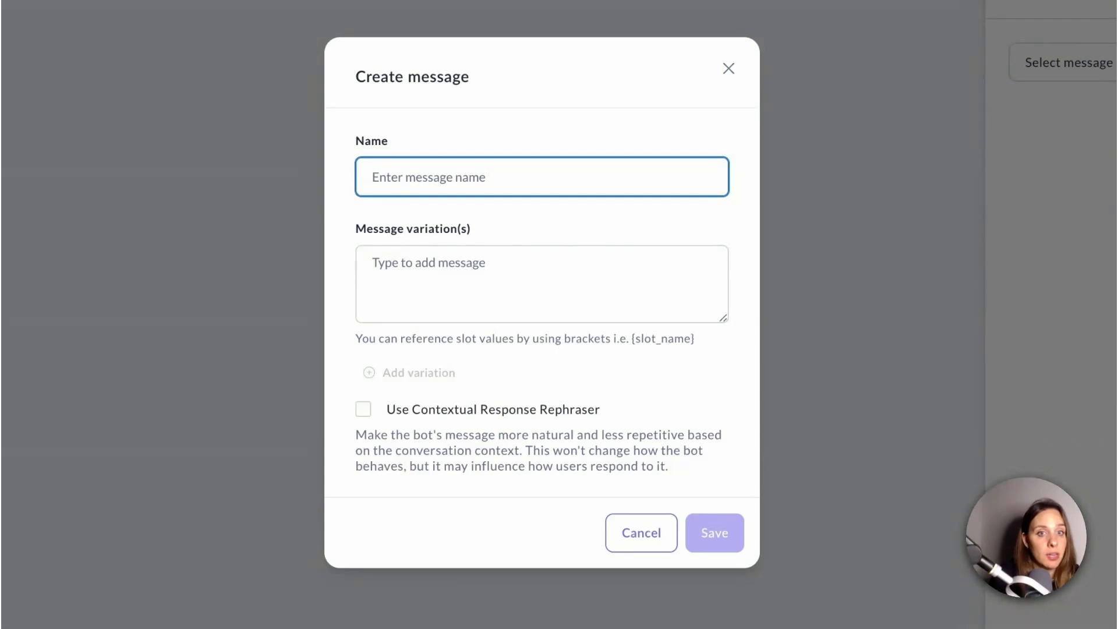
{"action": "type", "text": "chit"}
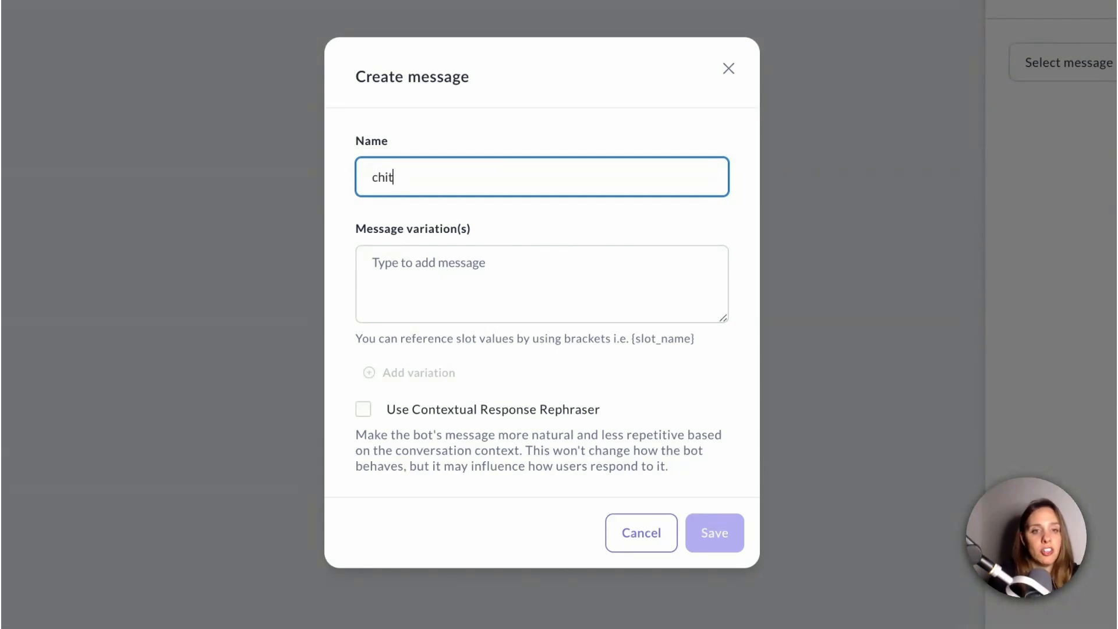
{"action": "type", "text": "chat_greeting"}
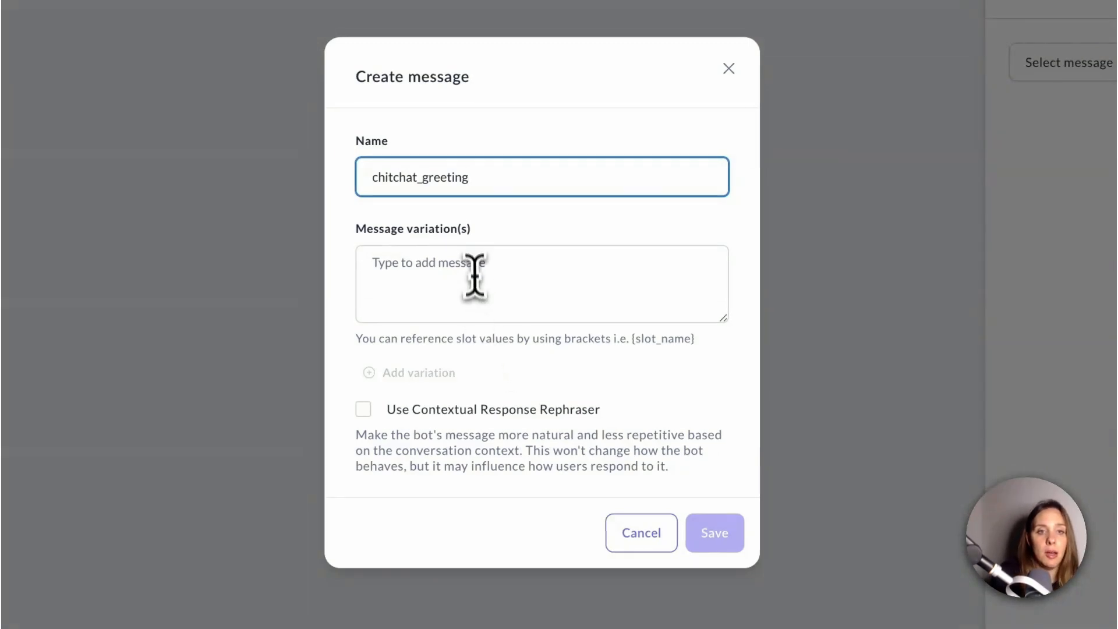
Paste the welcome text "Hello there! Welcome to the Rasa Ops assistant..." as the first message variation
{"action": "left_click", "coordinate": [473, 249]}
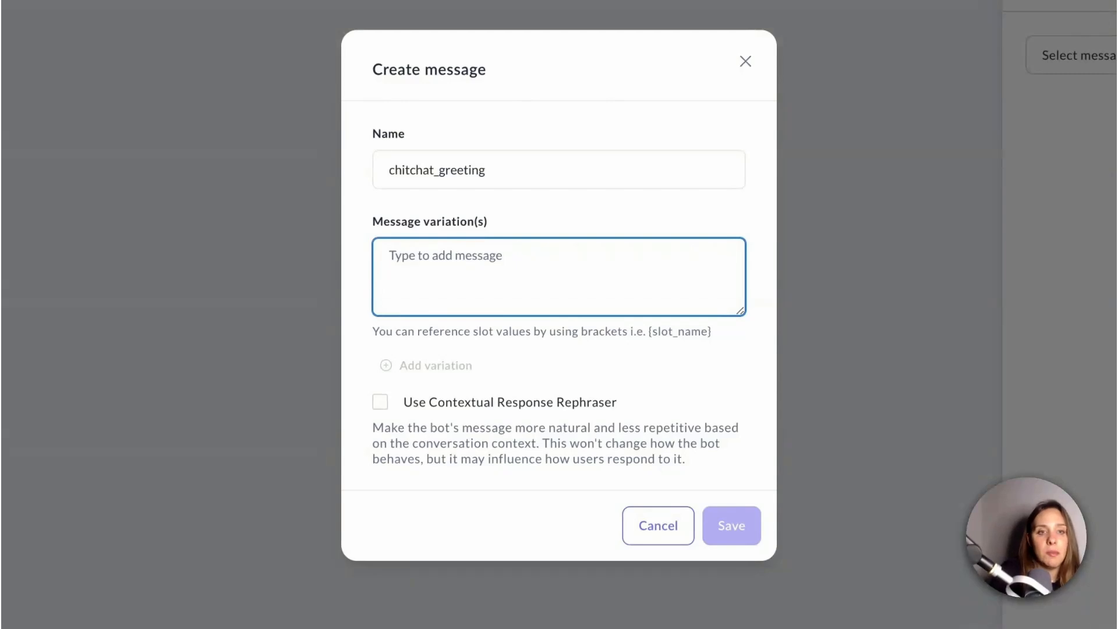
{"action": "type", "text": "Hello there! Welcome to the Rasa Ops assistant. I can support you with operations and human resources questions related to Rasa"}
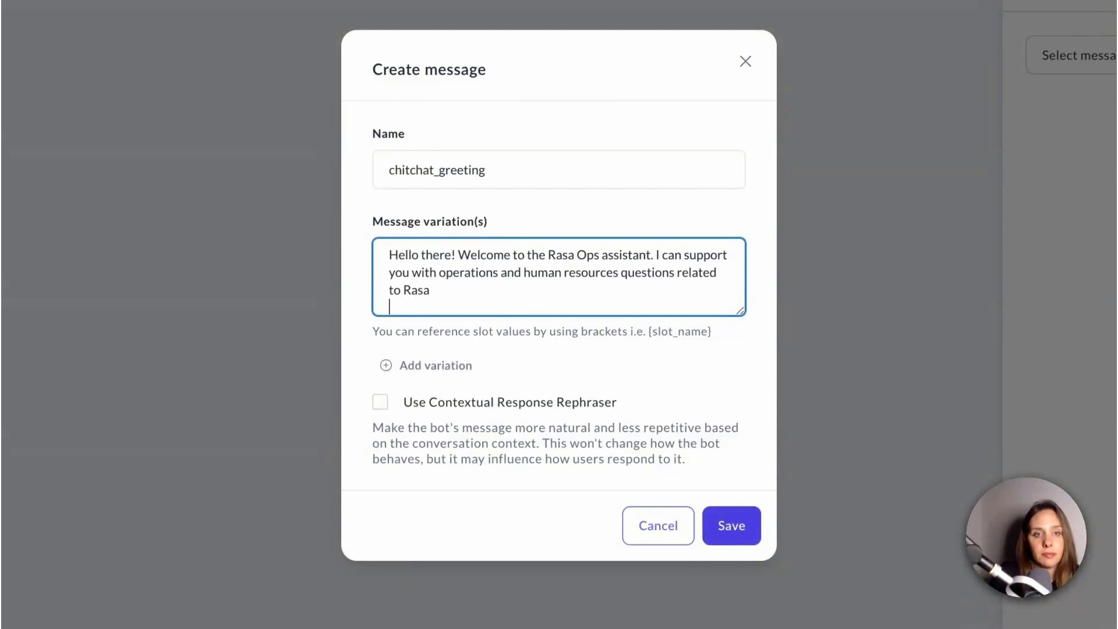
{"action": "key", "text": "BackSpace"}
Add a second variation with the same welcome text, replacing "Hello there" with "Howdy"
{"action": "left_click", "coordinate": [411, 361]}
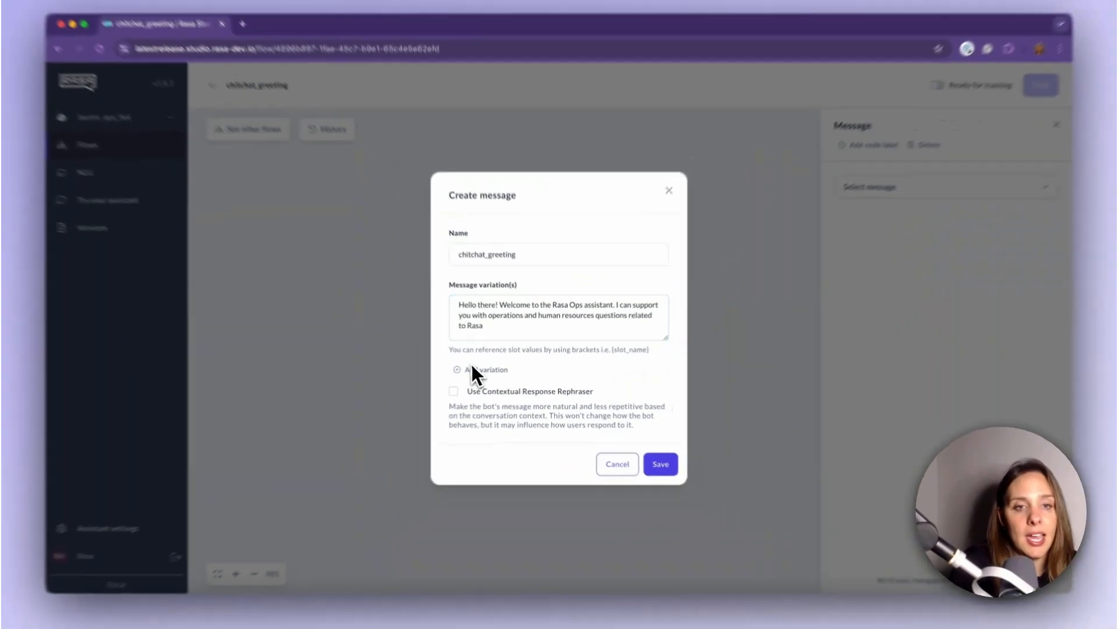
{"action": "left_click", "coordinate": [472, 369]}
{"action": "type", "text": "Hello there! Welcome to the Rasa Ops assistant. I can support you with operations and human resources questions related to Rasa"}
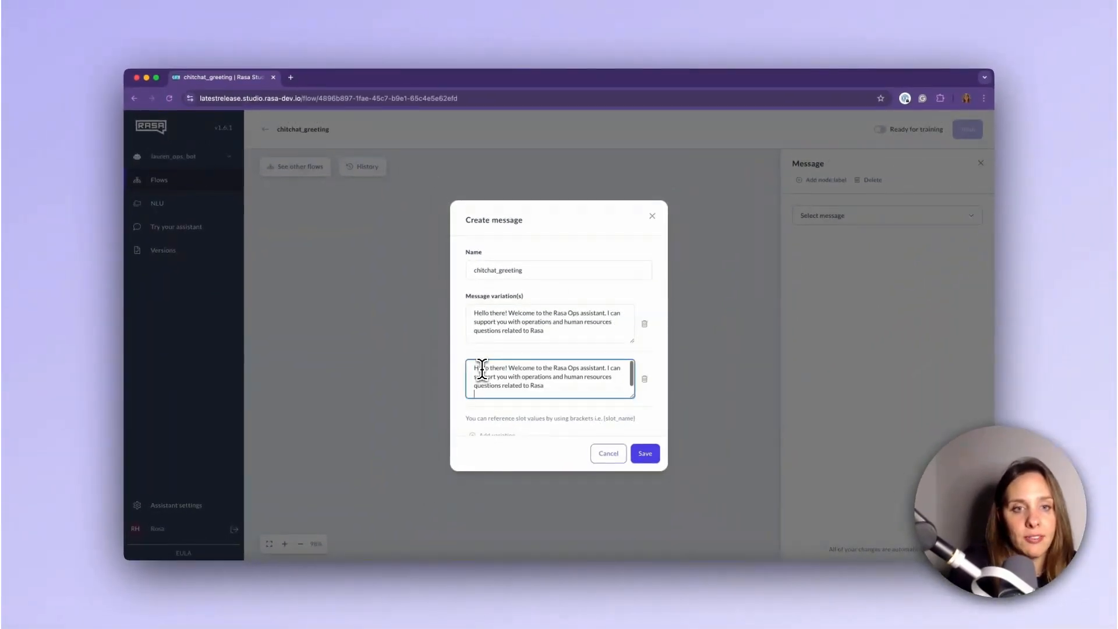
{"action": "left_click_drag", "start_coordinate": [474, 368], "coordinate": [507, 368]}
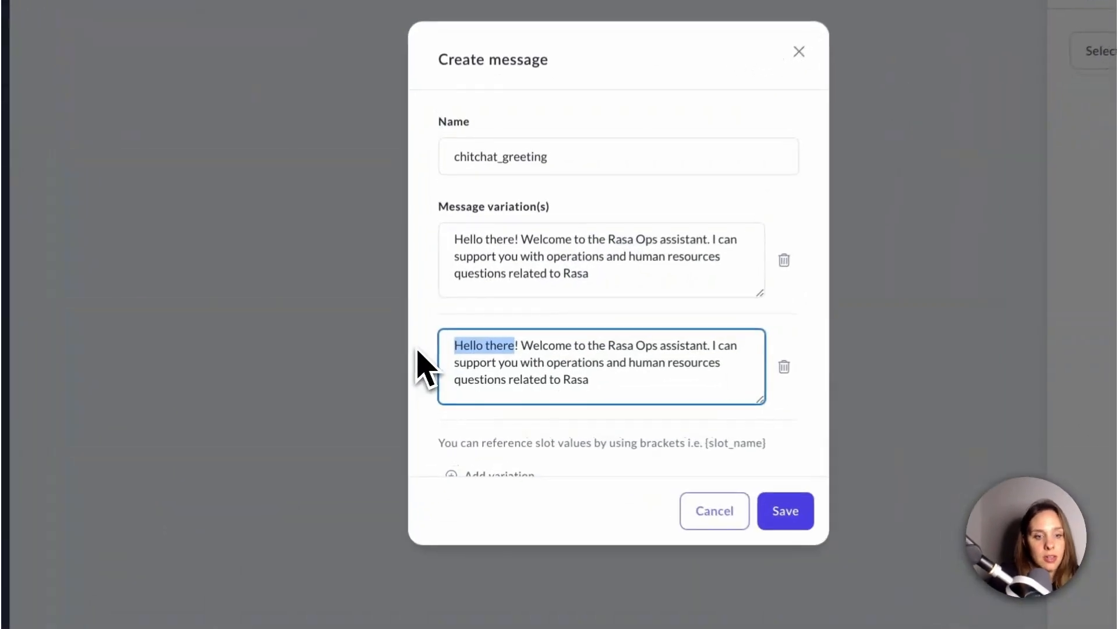
{"action": "type", "text": "Howdy"}
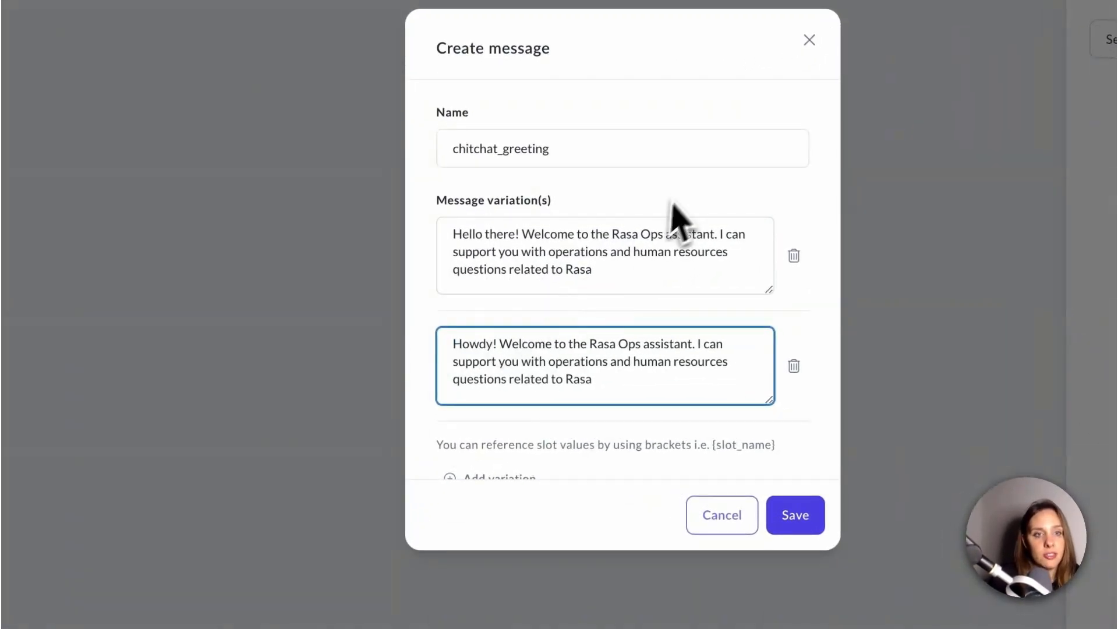
Save the new chitchat_greeting message
{"action": "left_click", "coordinate": [688, 188]}
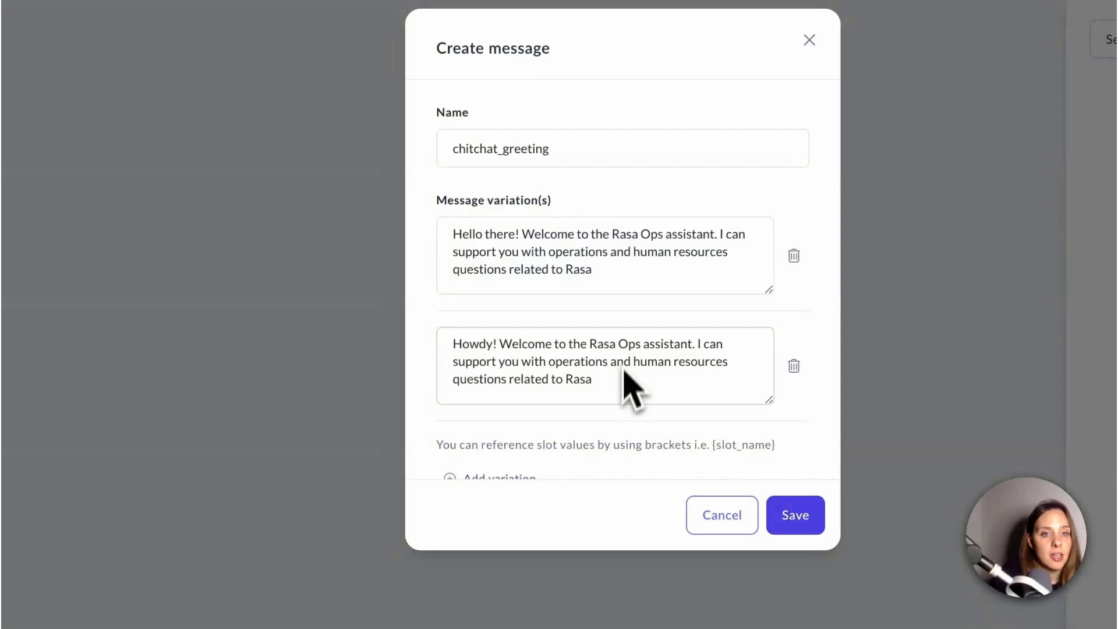
{"action": "scroll", "coordinate": [623, 401], "scroll_direction": "down", "scroll_amount": 1}
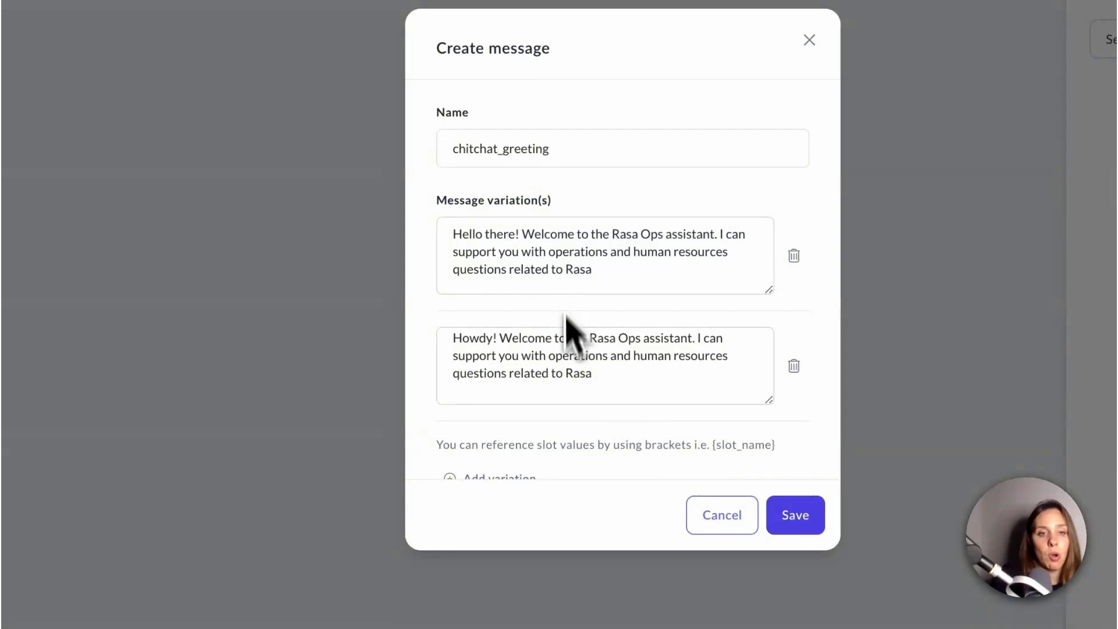
{"action": "scroll", "coordinate": [567, 434], "scroll_direction": "down", "scroll_amount": 2}
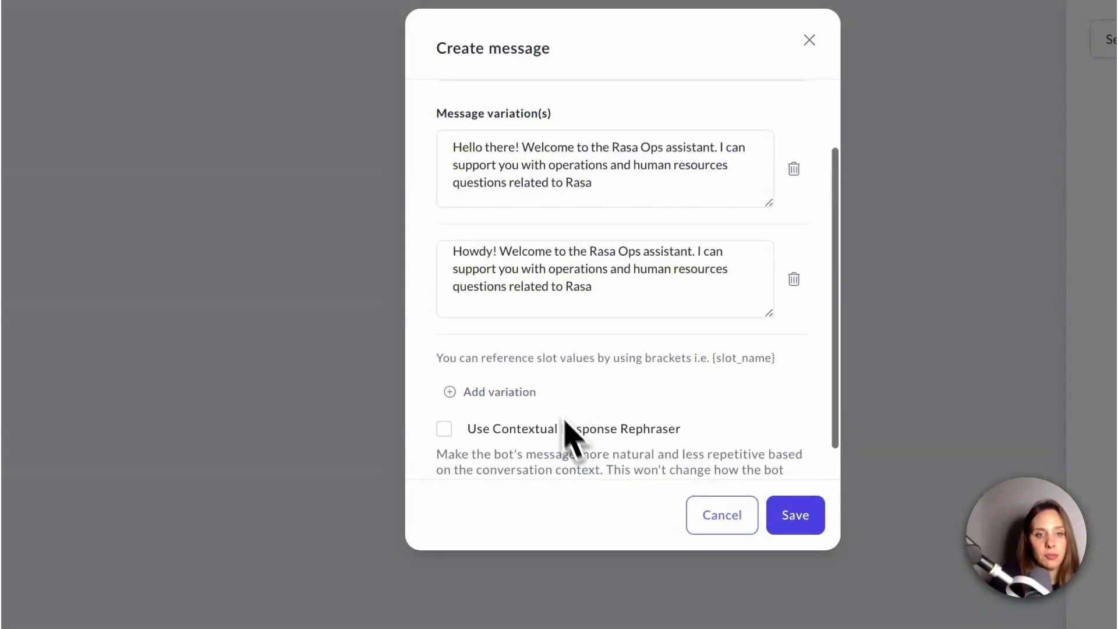
{"action": "scroll", "coordinate": [512, 460], "scroll_direction": "down", "scroll_amount": 1}
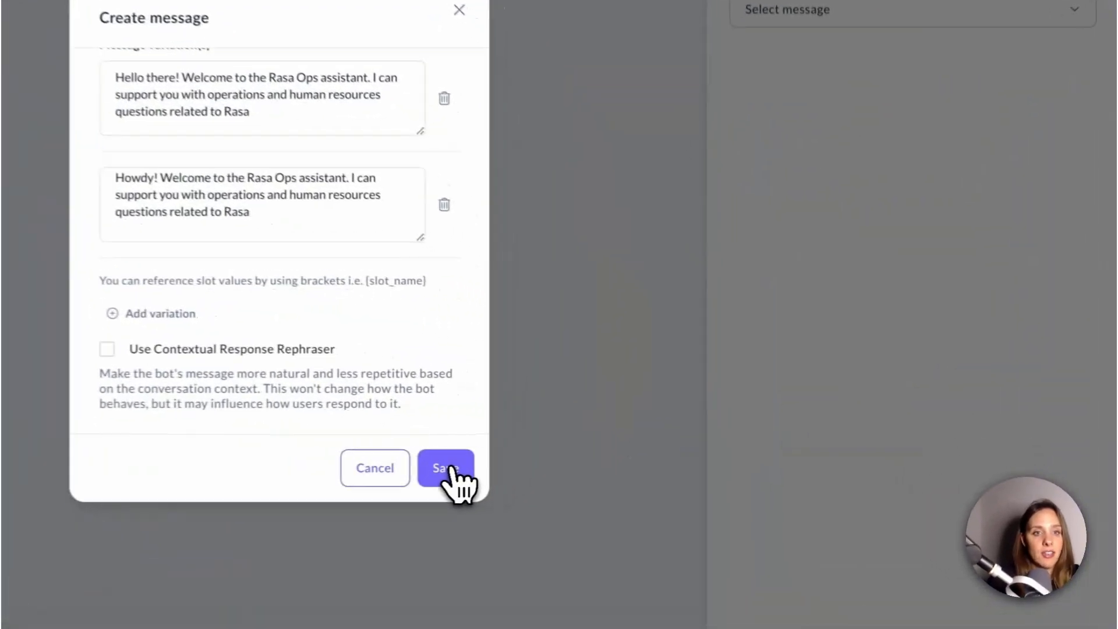
{"action": "left_click", "coordinate": [643, 454]}
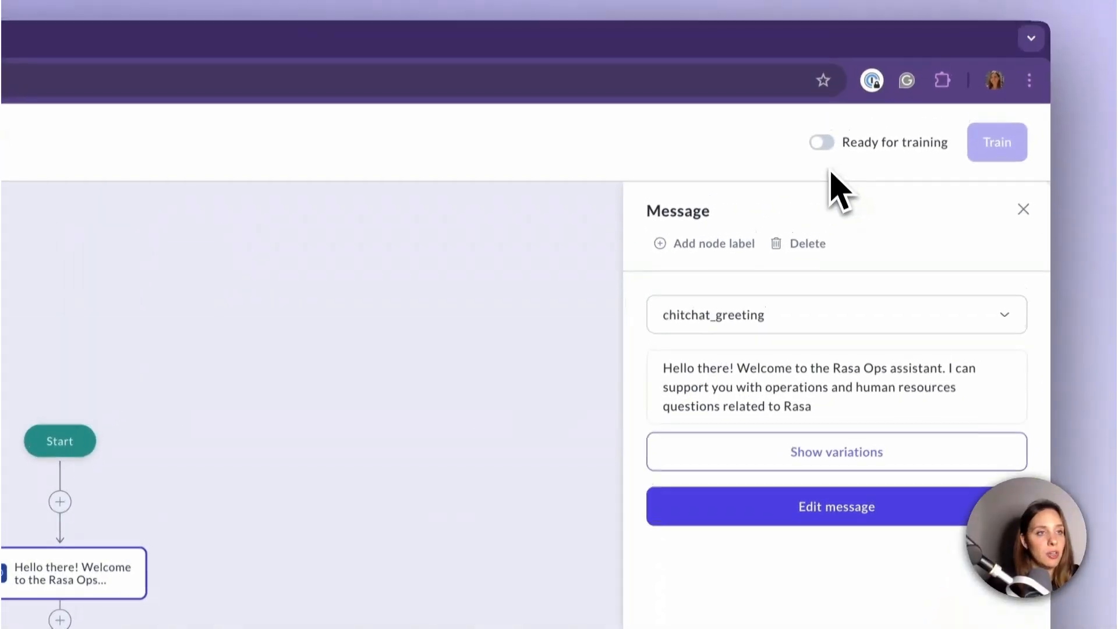
Mark the flow as ready for training and start training the assistant
{"action": "left_click", "coordinate": [822, 192]}
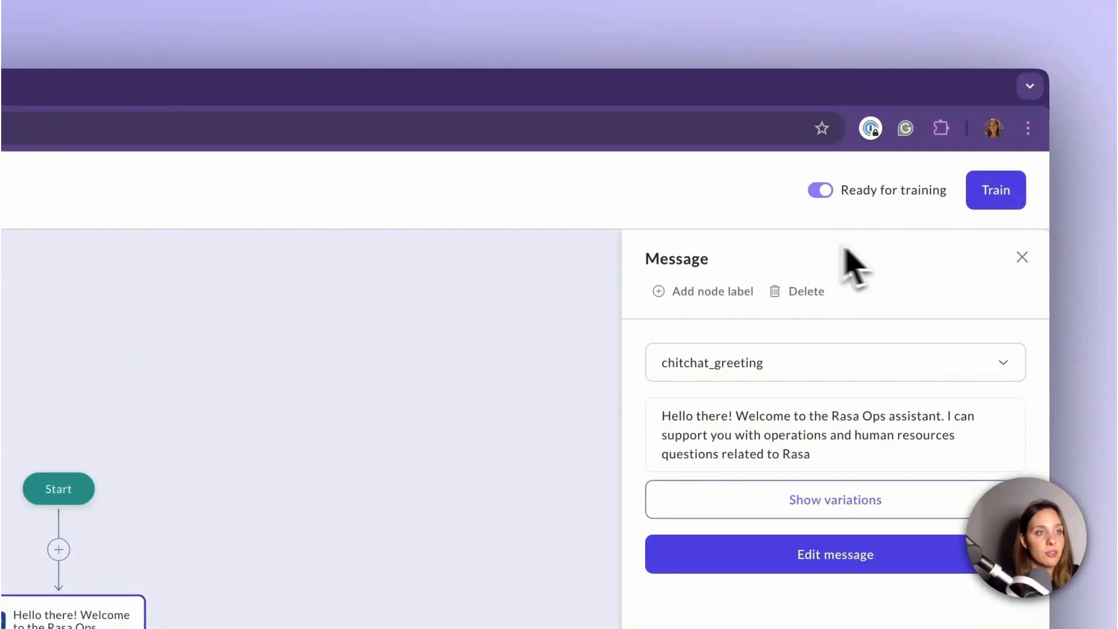
{"action": "left_click", "coordinate": [995, 193]}
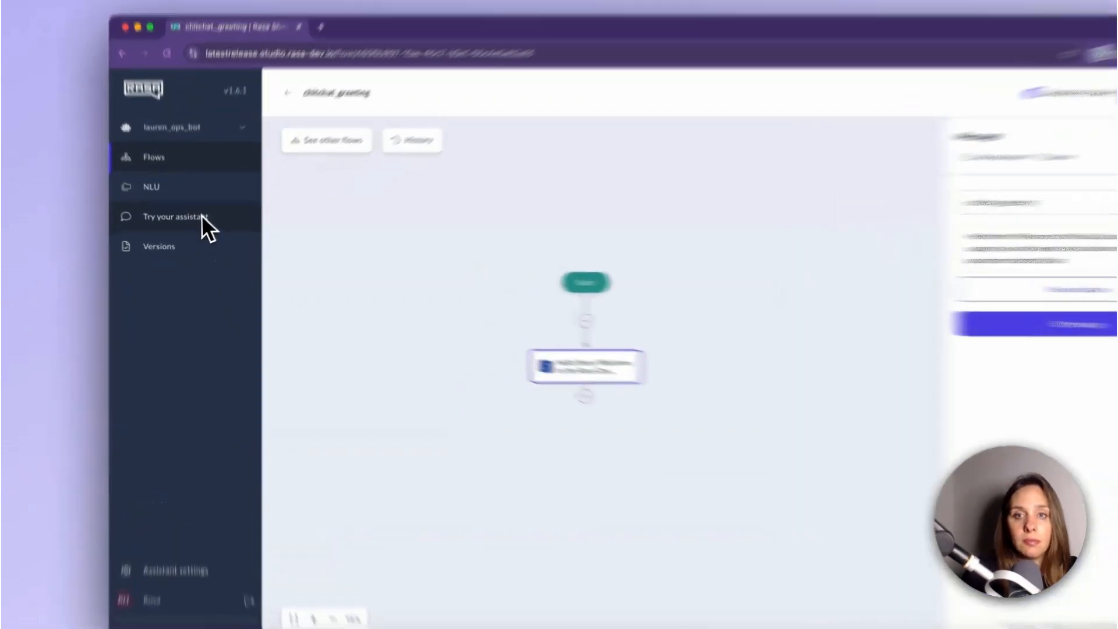
Open Try your assistant and send "hello" and then "hi" to test the greeting response
{"action": "left_click", "coordinate": [197, 226]}
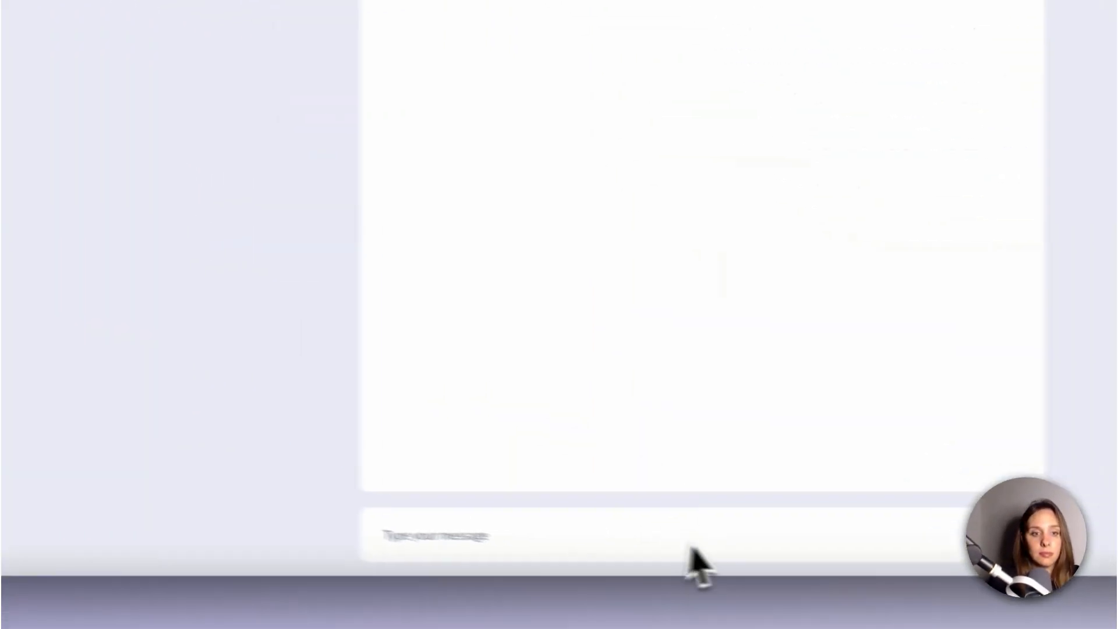
{"action": "left_click", "coordinate": [613, 526]}
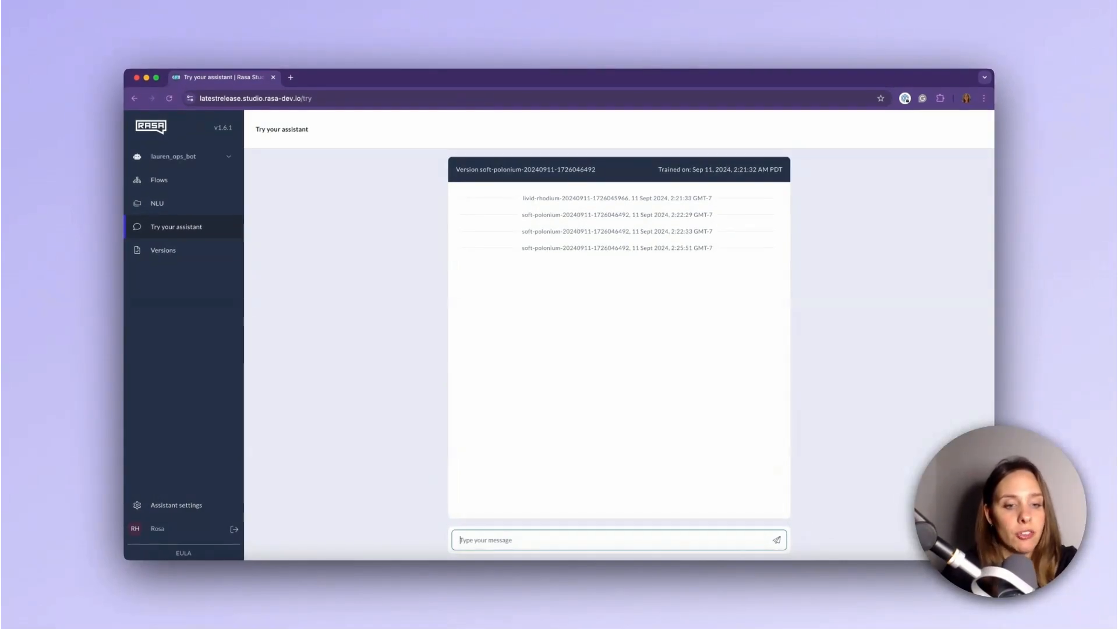
{"action": "type", "text": "hello"}
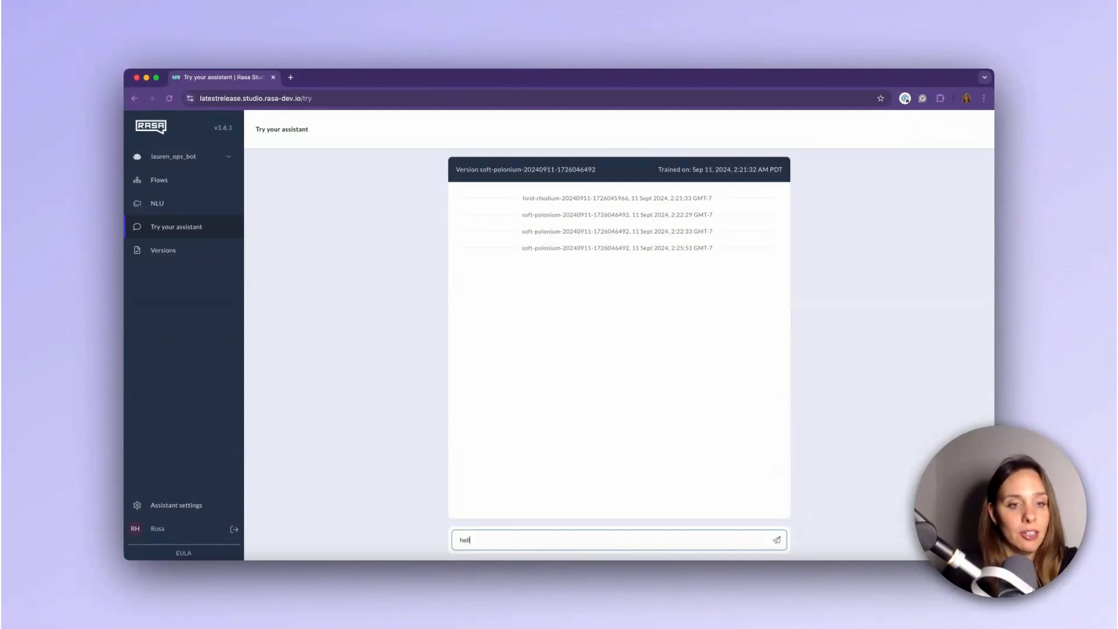
{"action": "key", "text": "Return"}
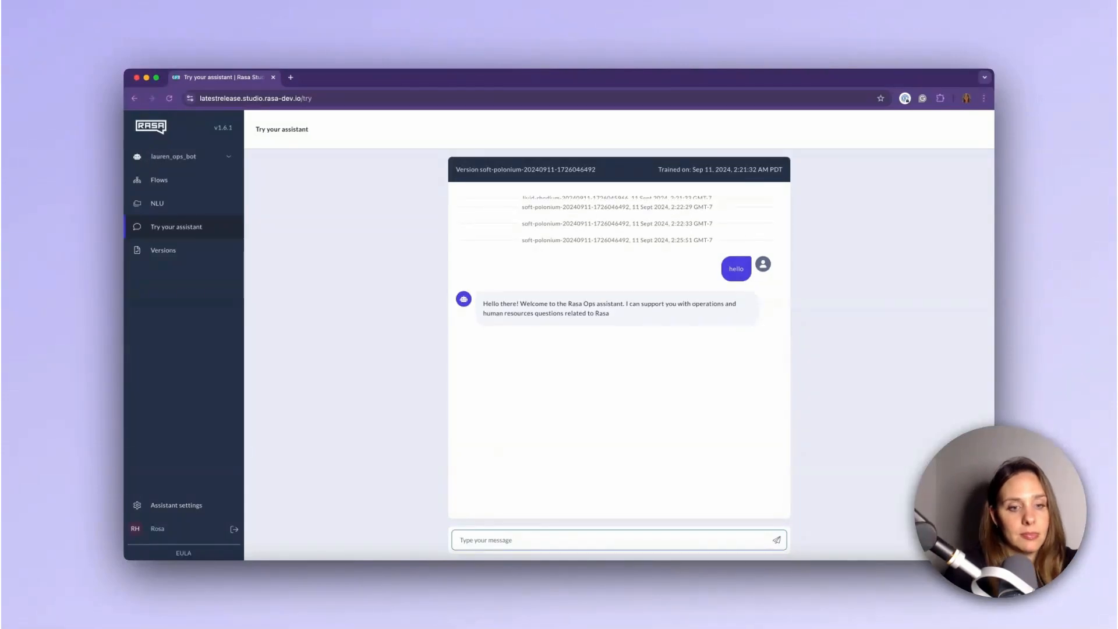
{"action": "type", "text": "hi"}
{"action": "key", "text": "Return"}
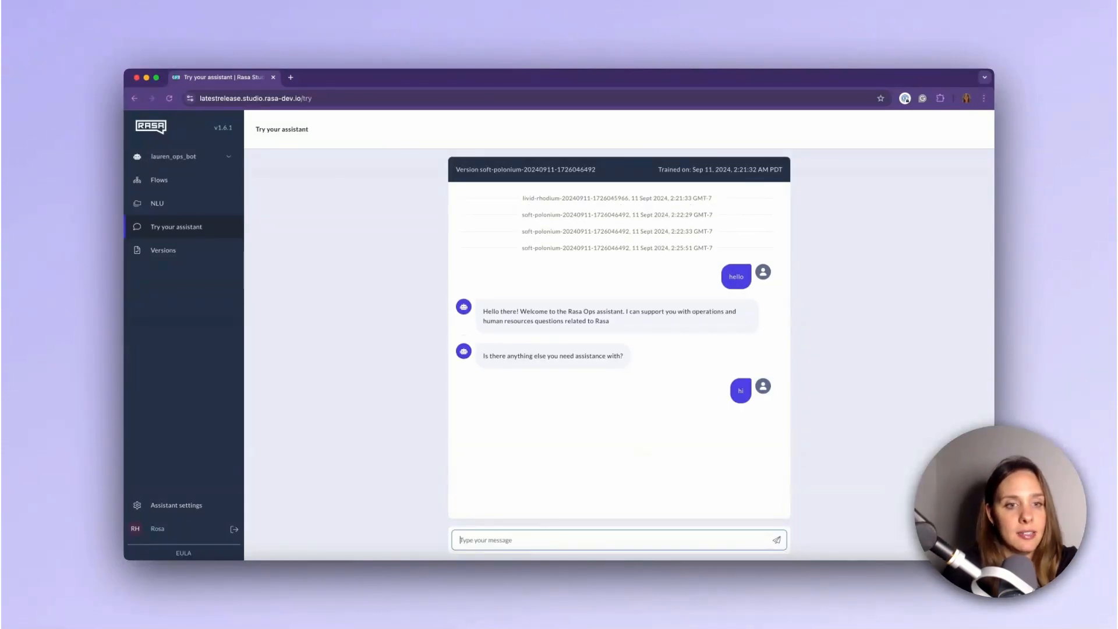